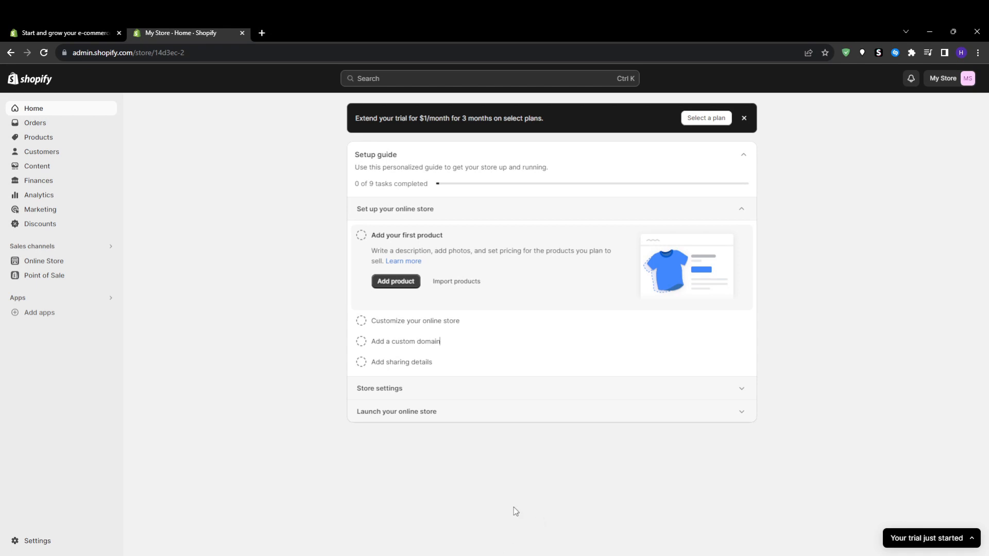
Check the trial's end date and open the plan selection page to compare the Basic, Shopify and Advanced plans.
left_click(937, 539)
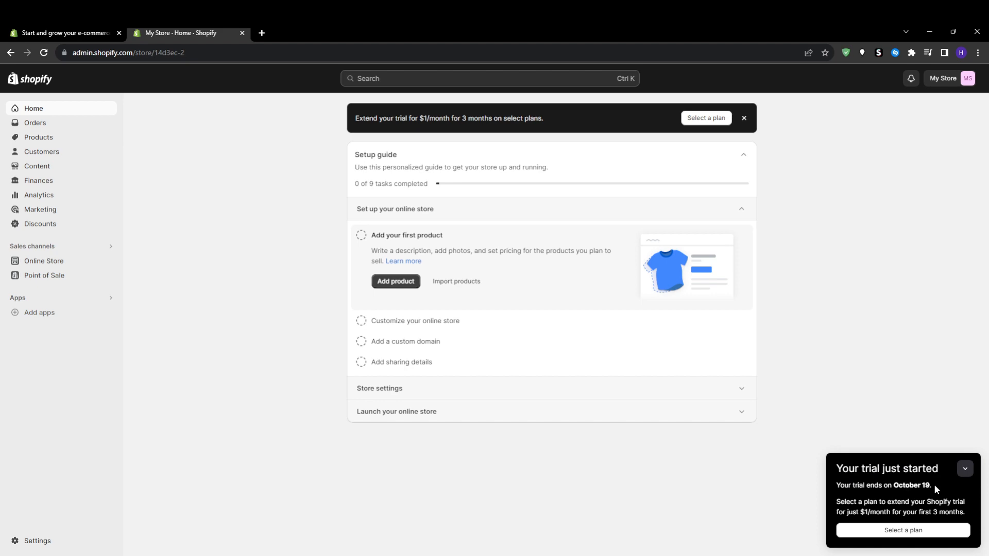
left_click_drag(934, 487, 812, 479)
left_click(889, 530)
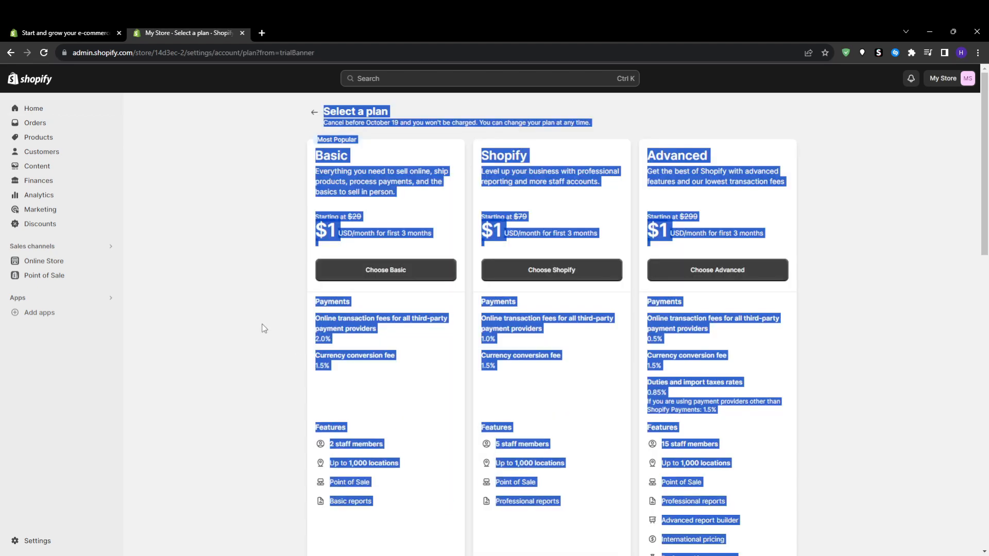
left_click(264, 328)
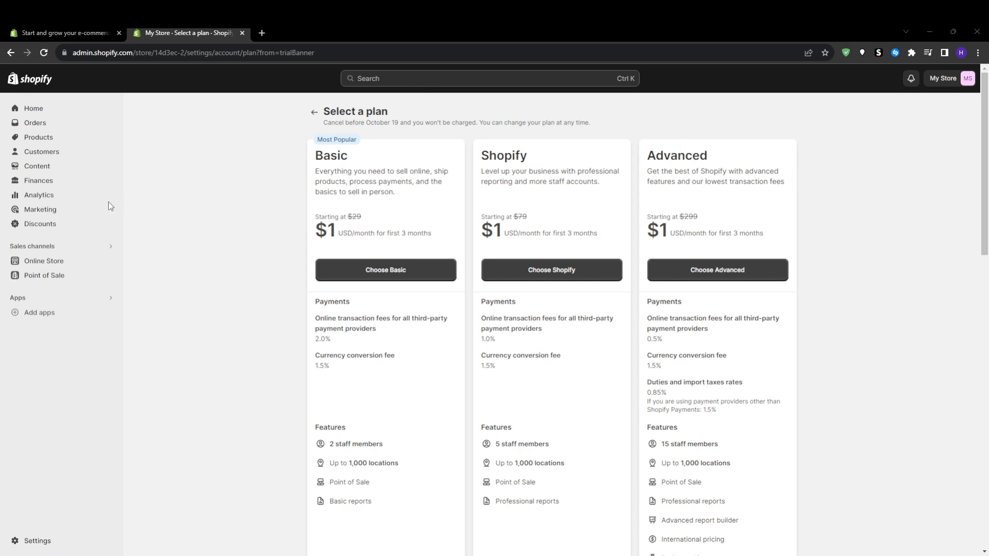
Return to the store's home page and recheck the trial notice before collapsing it.
key("alt+Left")
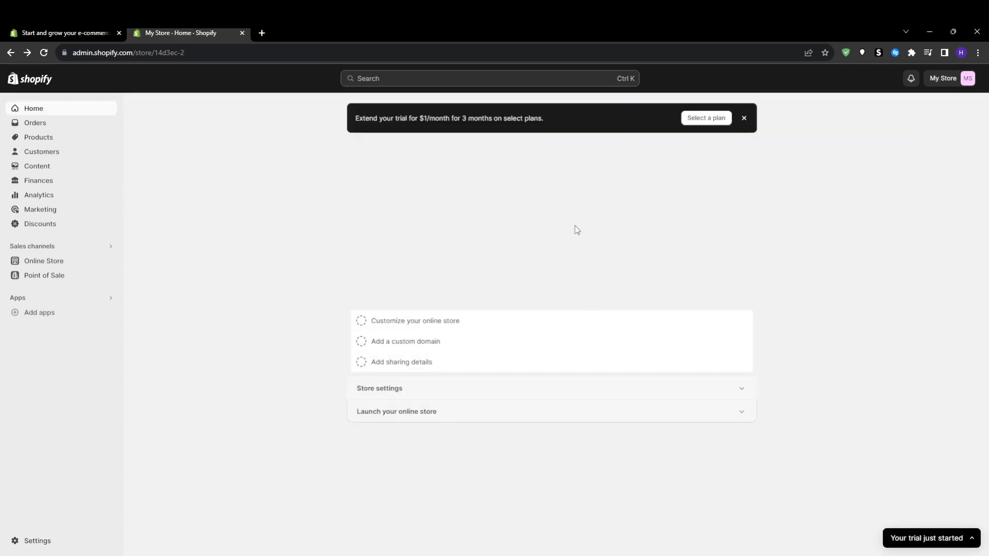
left_click(945, 538)
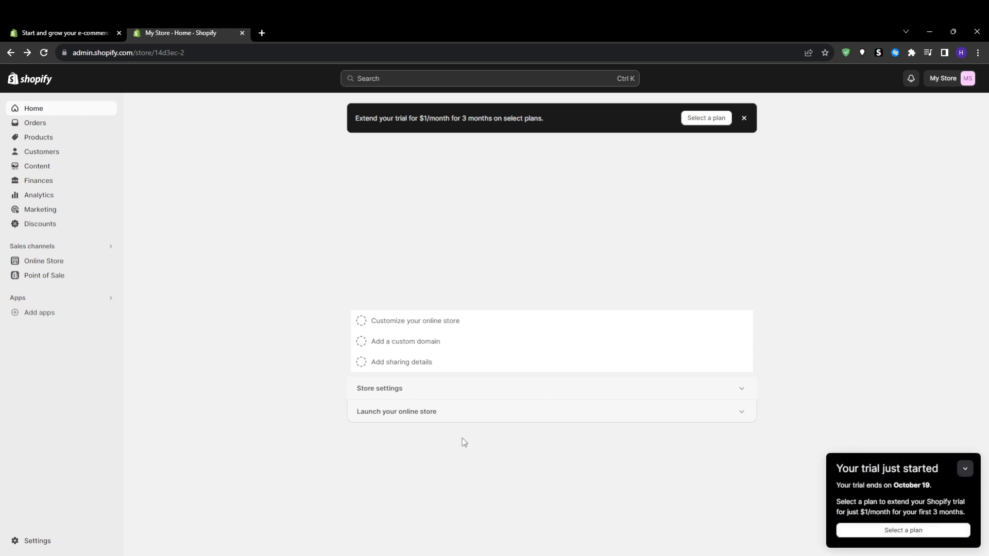
left_click(965, 469)
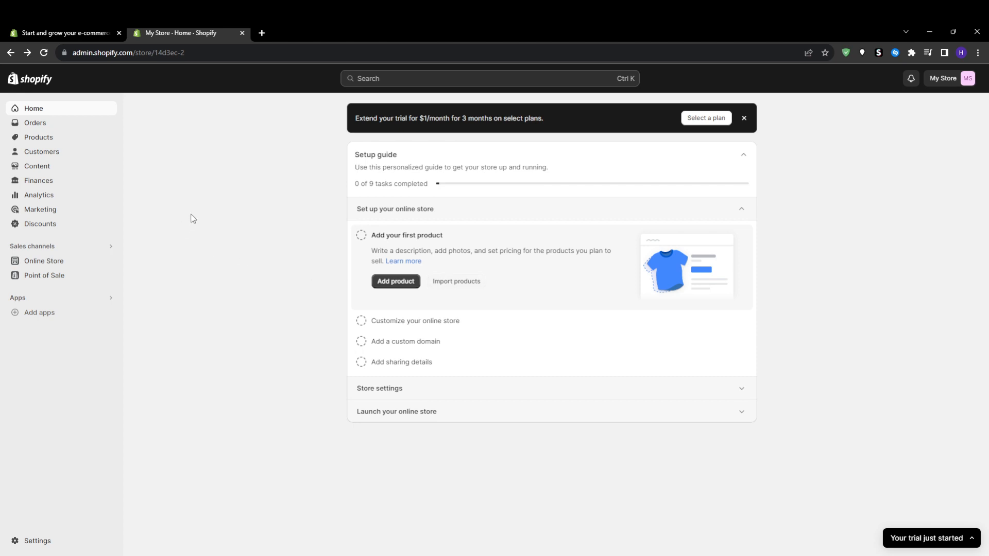
Review the online store setup tasks for the first product, store customization, custom domain and sharing details.
left_click(400, 322)
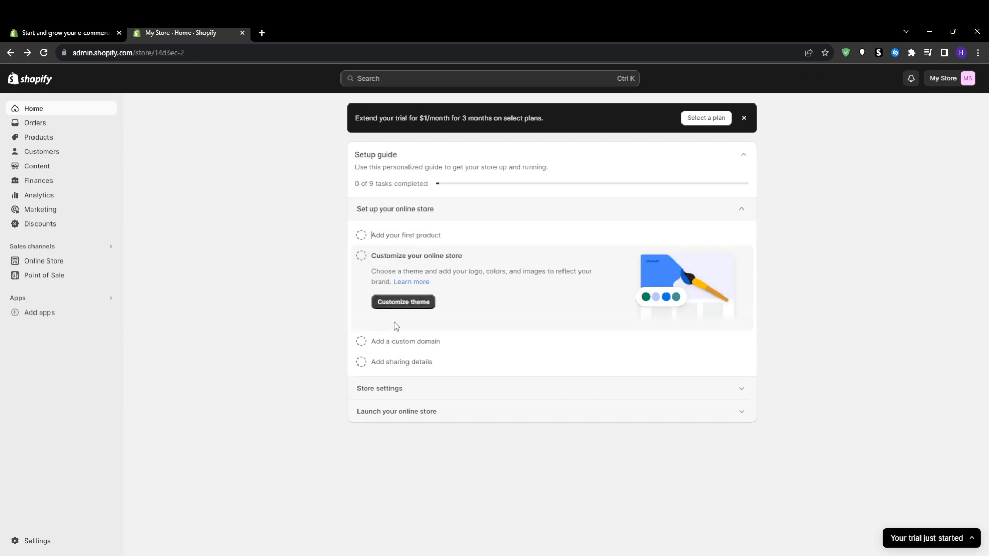
left_click(378, 236)
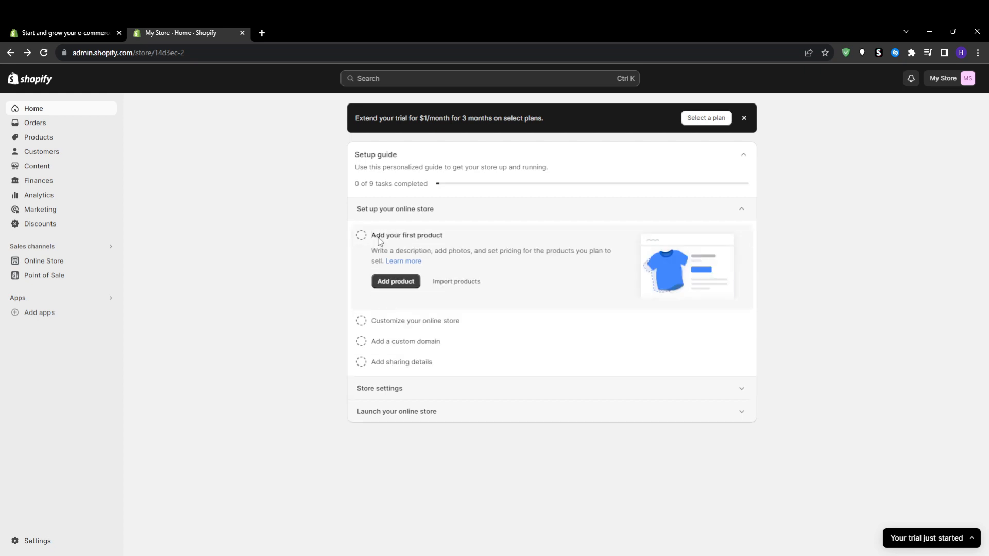
left_click(396, 324)
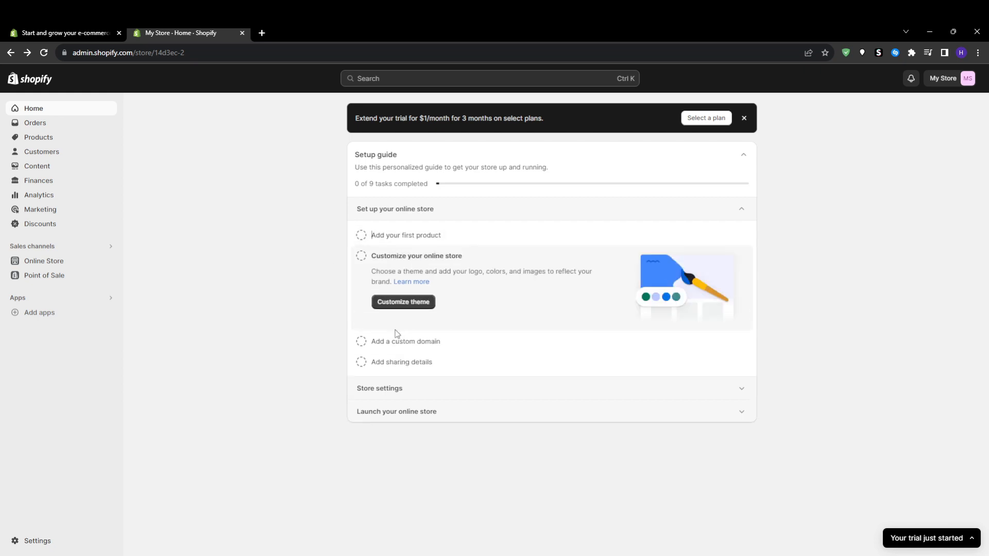
left_click(395, 343)
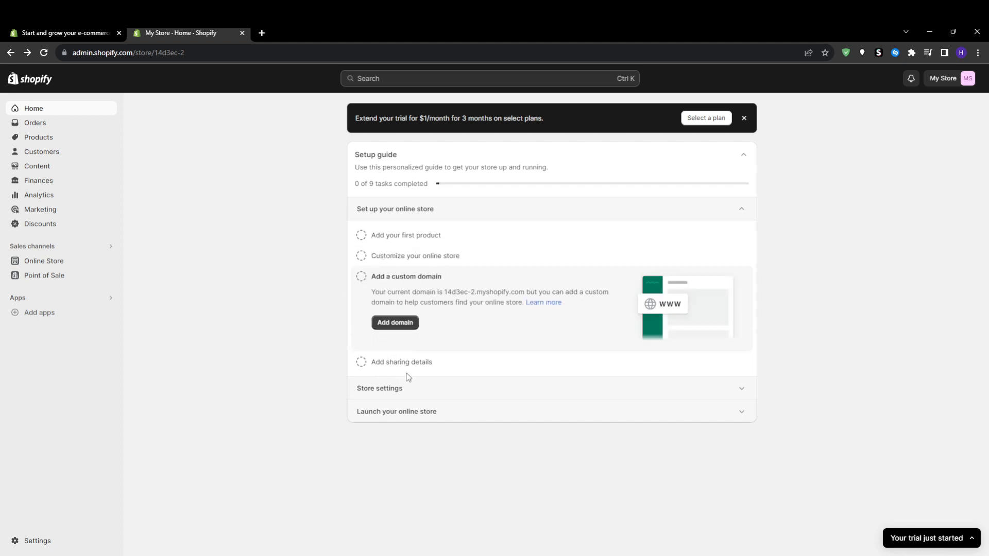
left_click(431, 363)
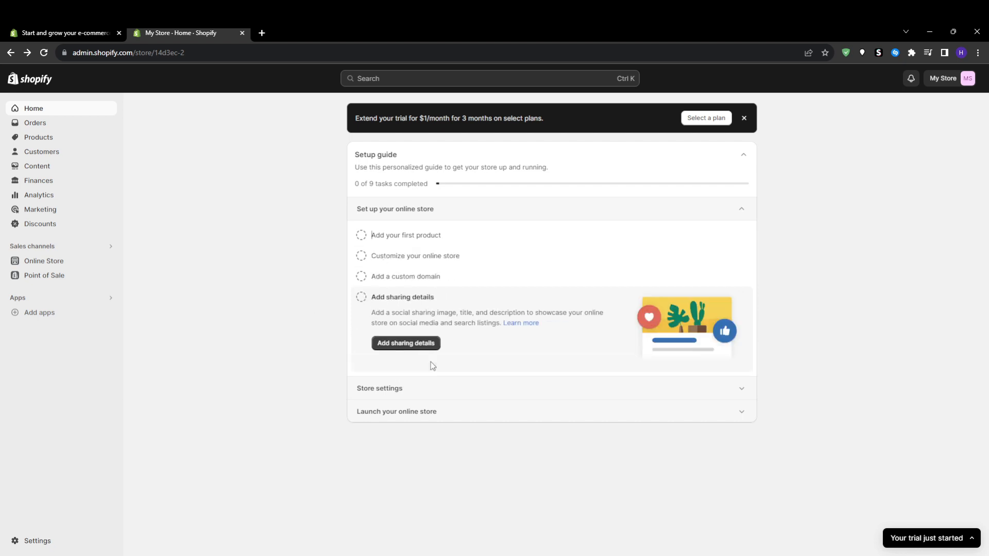
Open the Shopify Payments setup from the guide's store settings tasks and look over the payments page.
left_click(400, 389)
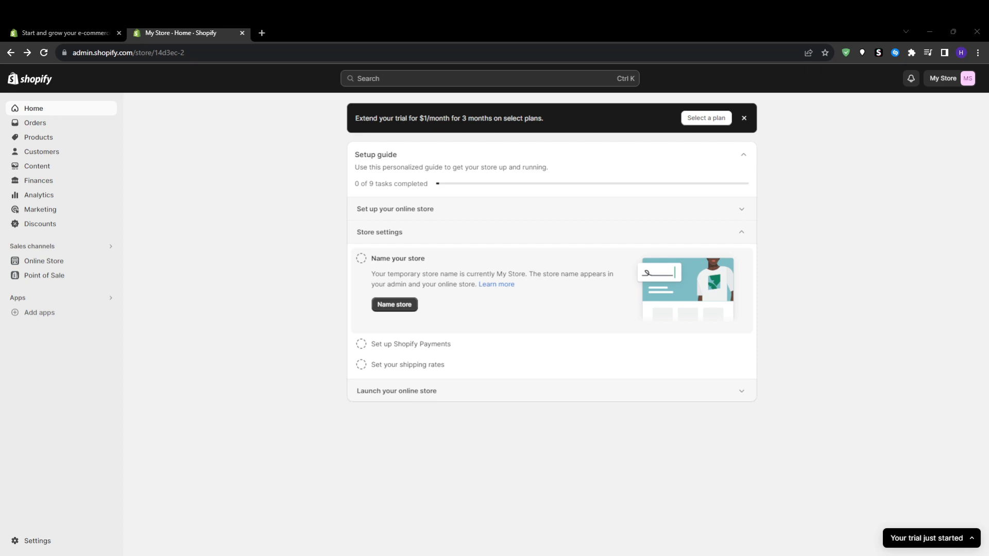
left_click(392, 350)
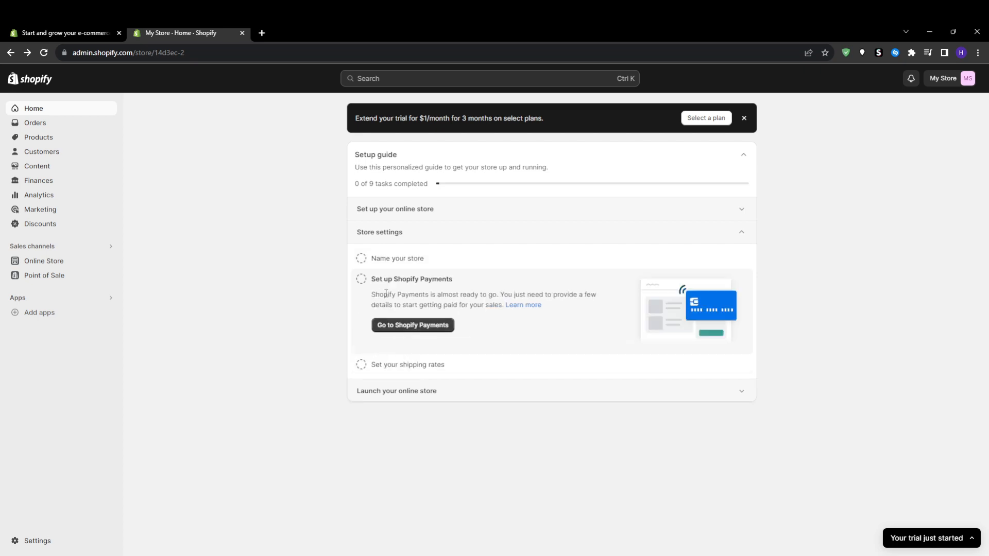
left_click(407, 325)
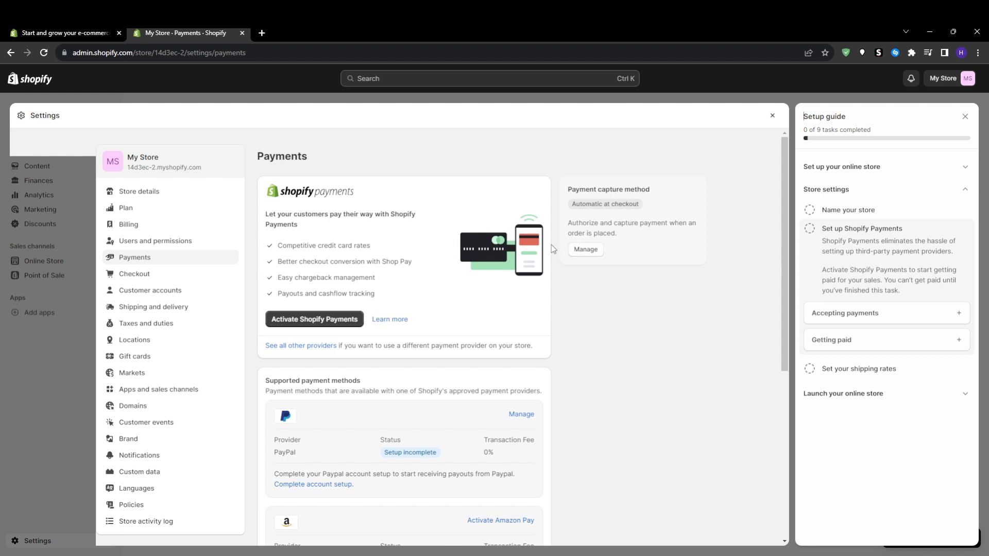
scroll(551, 245, "down", 4)
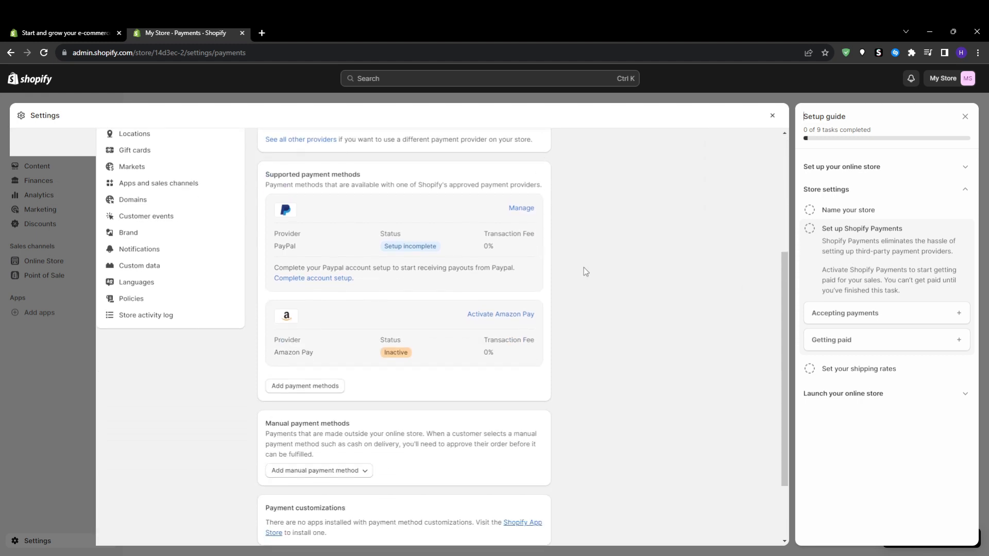
scroll(586, 271, "down", 1)
scroll(581, 293, "up", 5)
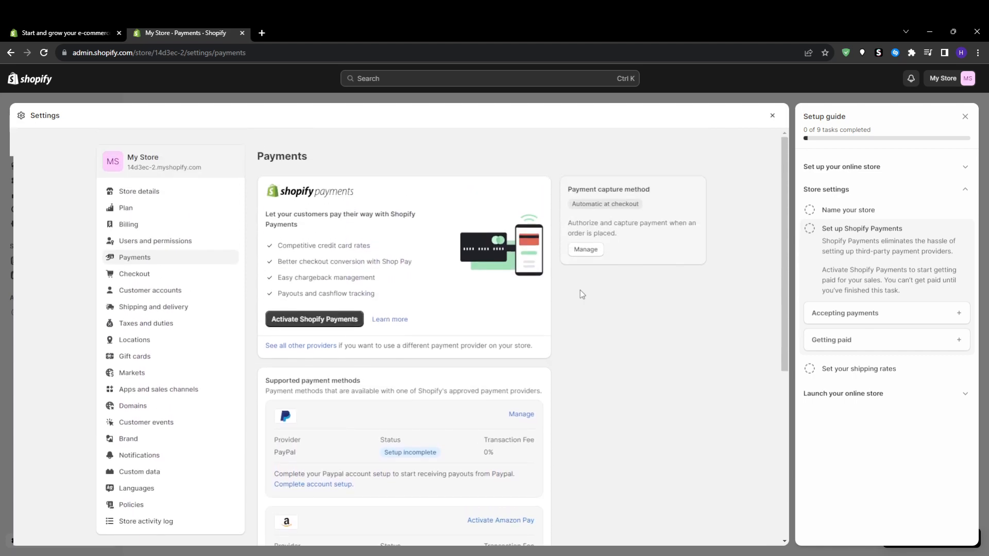
View the business address form for activating Shopify Payments, close it unfilled, and examine the supported payment methods.
left_click(321, 322)
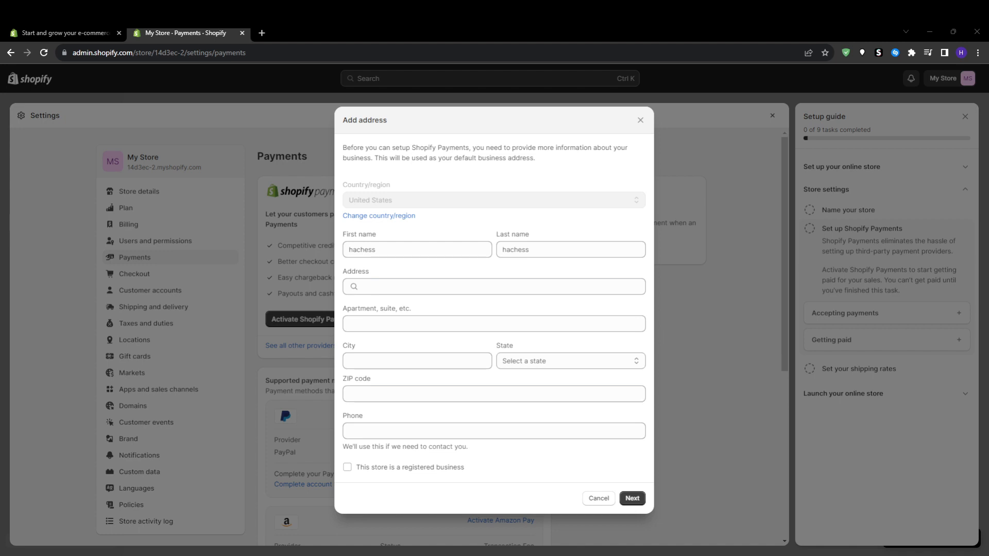
left_click(307, 323)
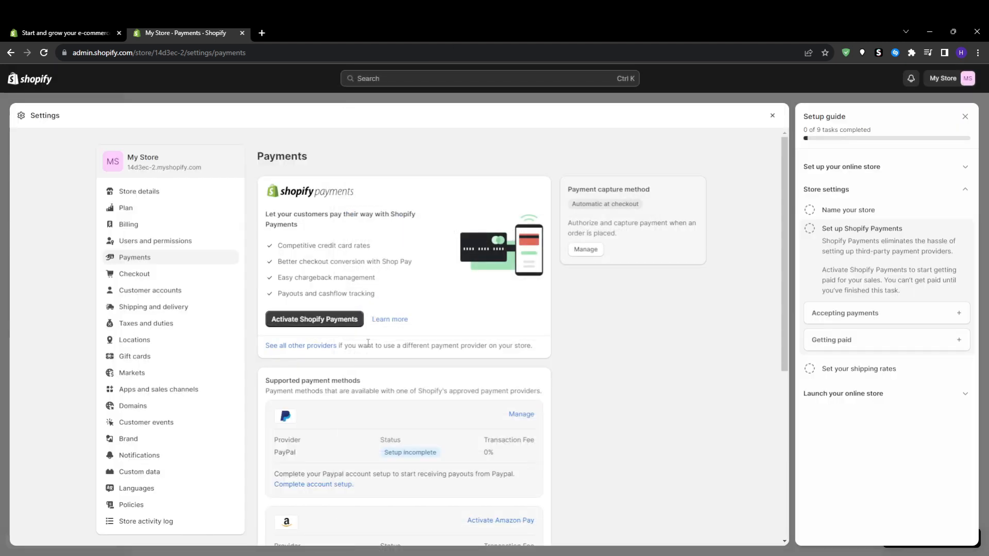
scroll(368, 343, "down", 3)
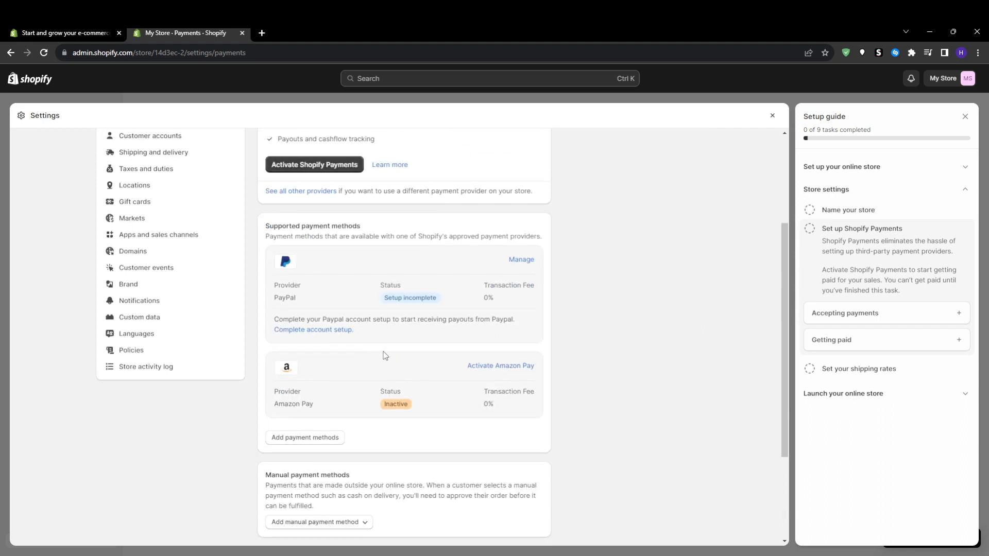
scroll(370, 420, "up", 2)
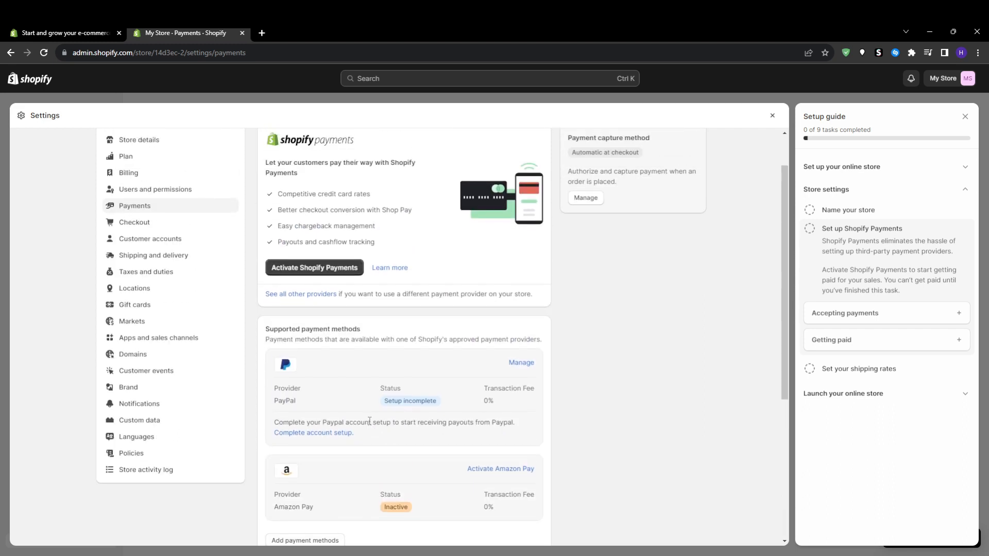
scroll(369, 422, "up", 1)
scroll(369, 425, "down", 3)
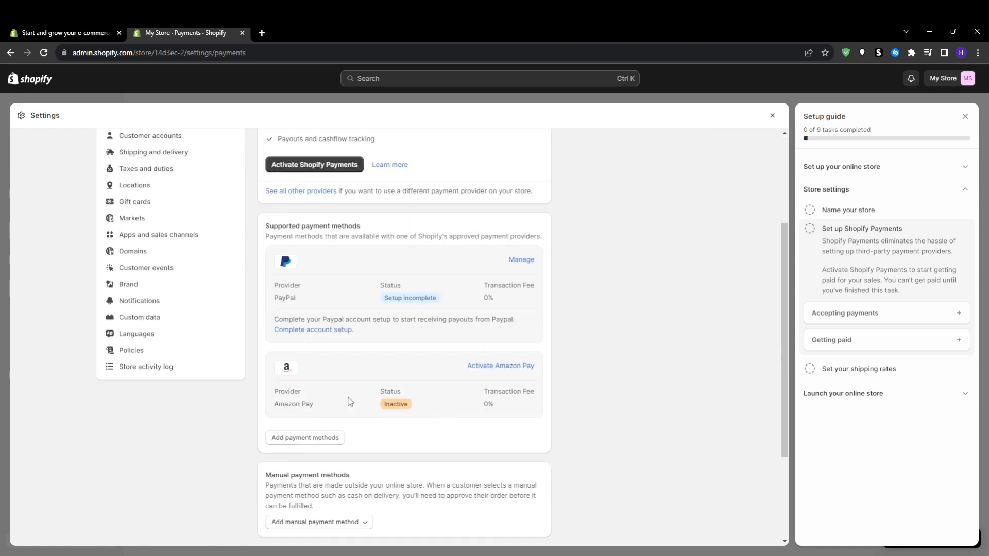
Browse the full list of payment providers available for adding a payment method, and return to the payments settings.
left_click(323, 439)
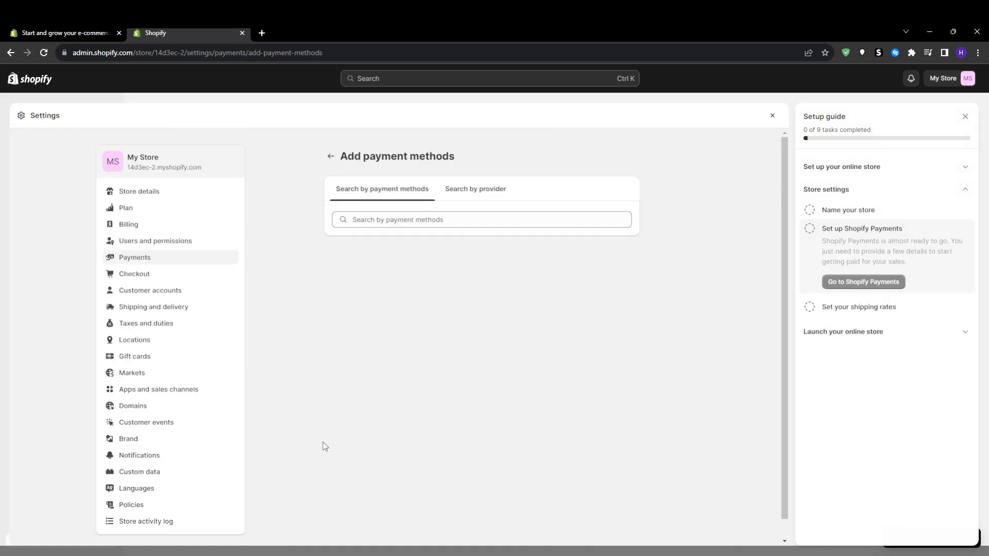
left_click(464, 200)
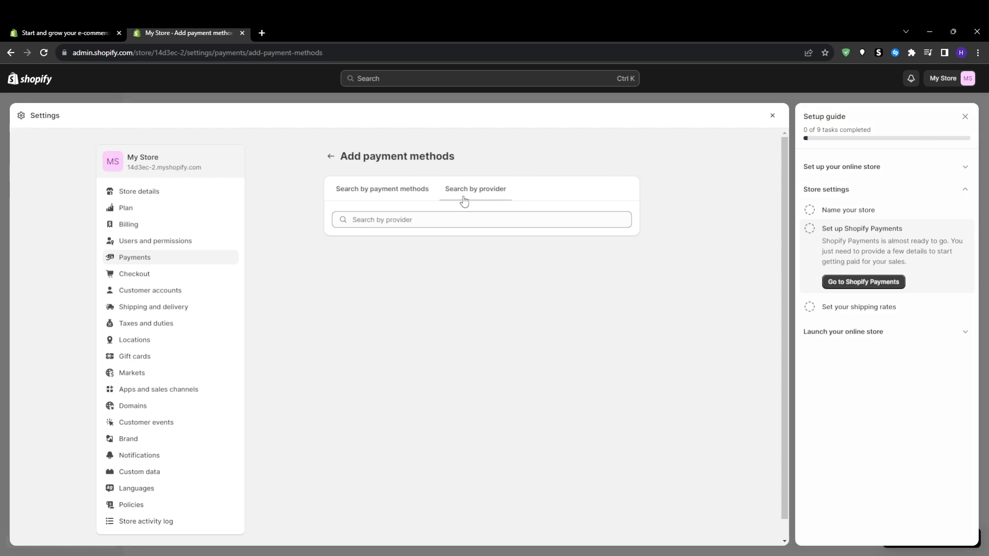
left_click(440, 221)
scroll(463, 370, "down", 4)
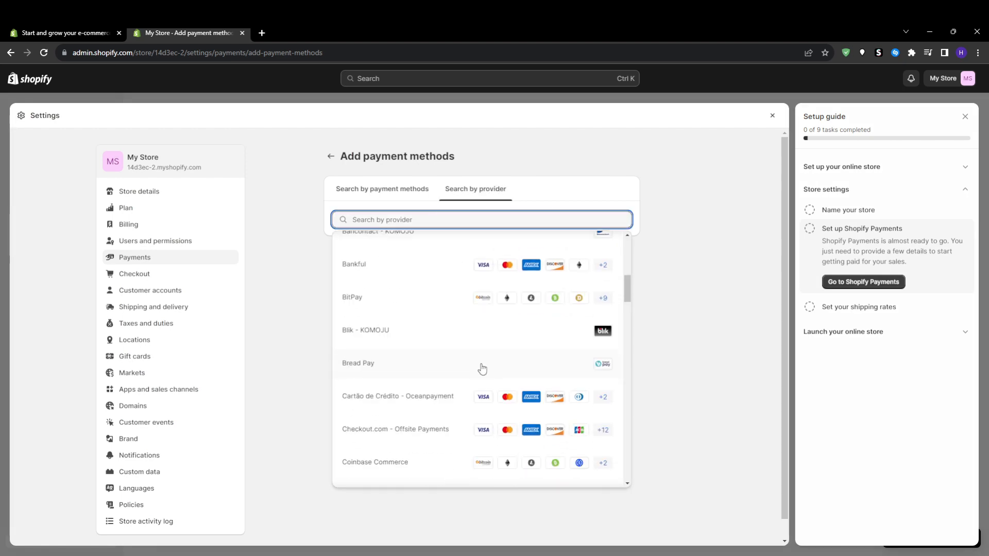
scroll(482, 368, "down", 20)
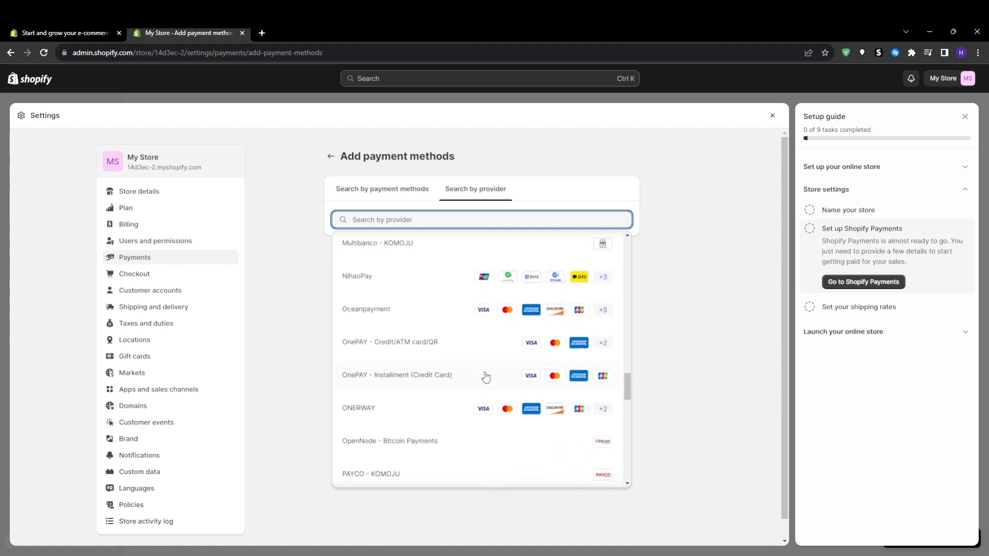
scroll(486, 378, "down", 20)
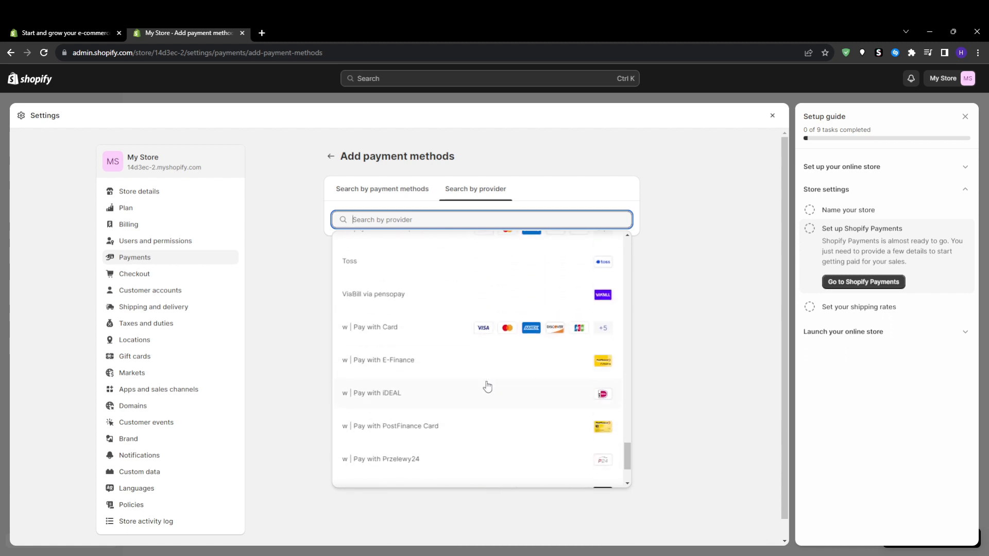
scroll(487, 387, "down", 3)
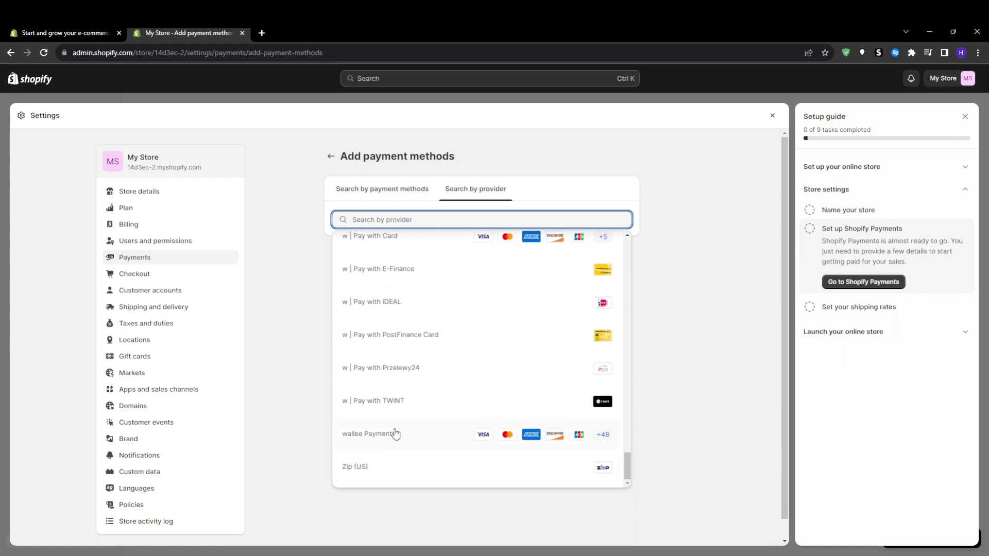
scroll(406, 346, "up", 4)
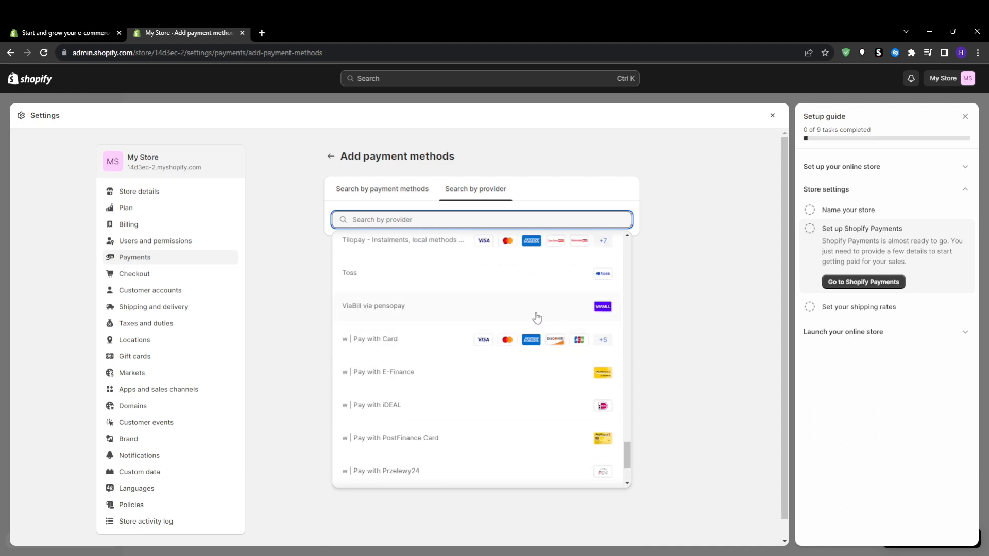
scroll(411, 397, "up", 5)
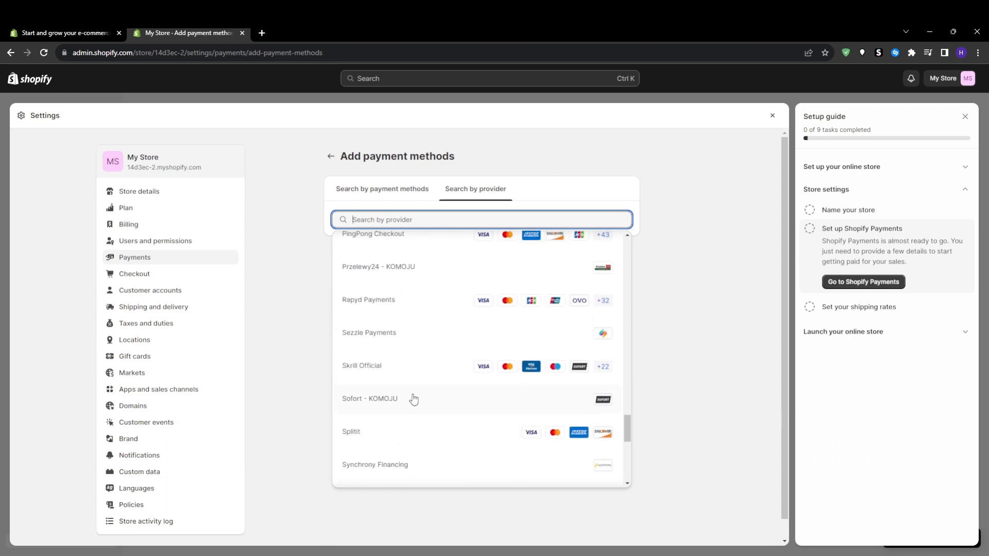
scroll(466, 383, "up", 9)
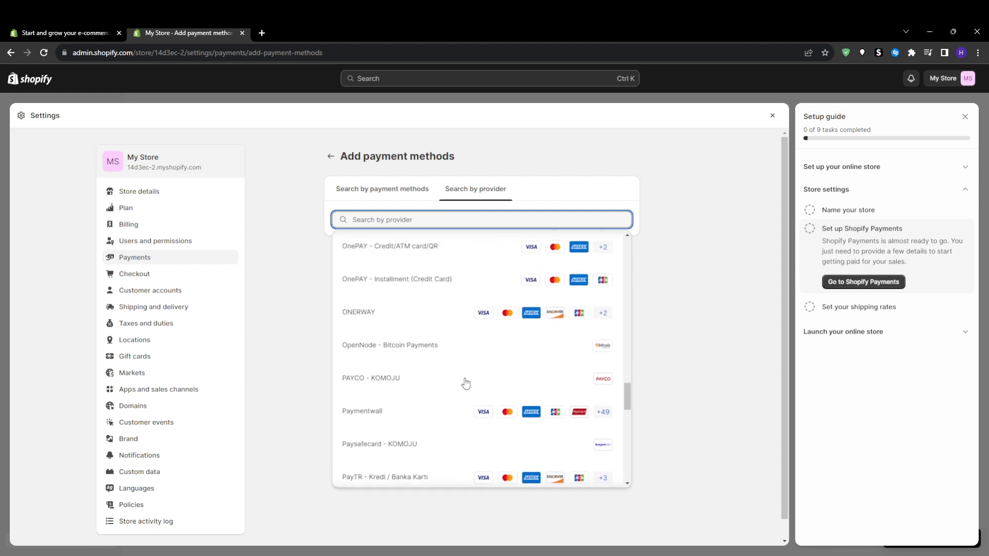
scroll(467, 382, "up", 10)
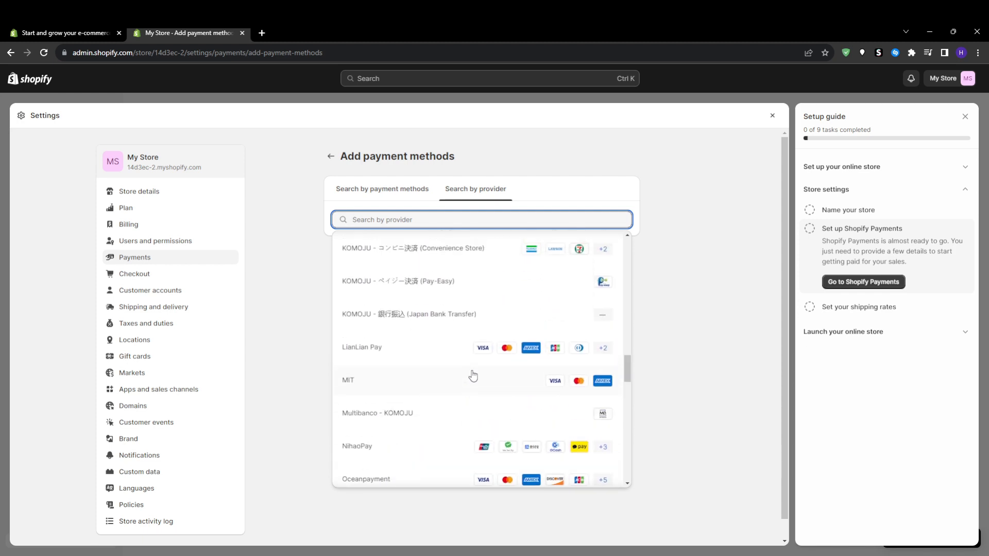
scroll(487, 361, "up", 10)
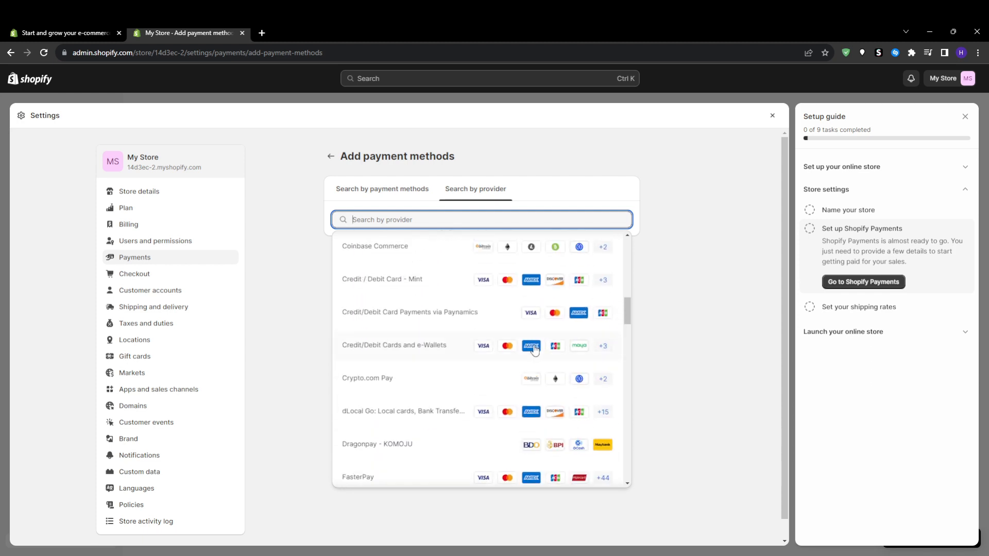
scroll(540, 346, "up", 5)
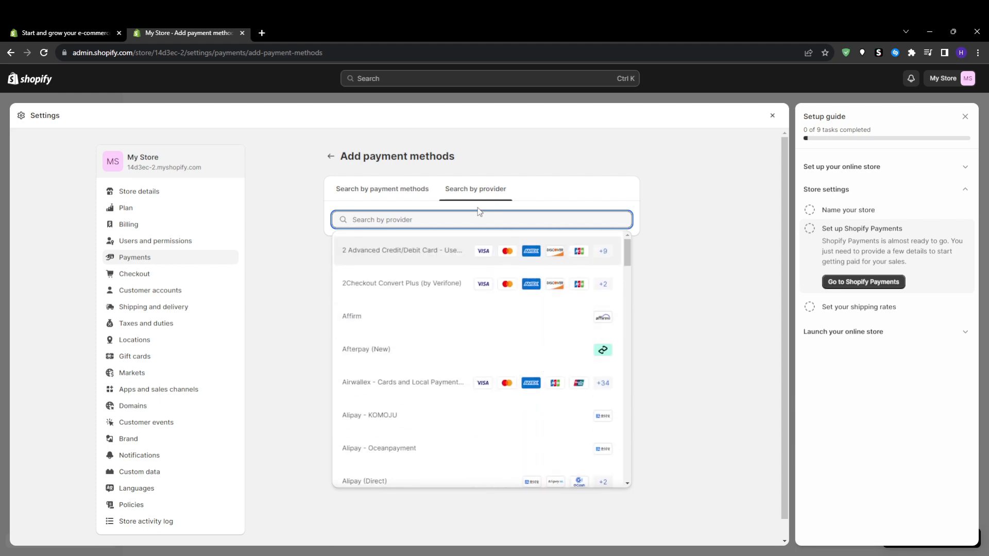
left_click(678, 342)
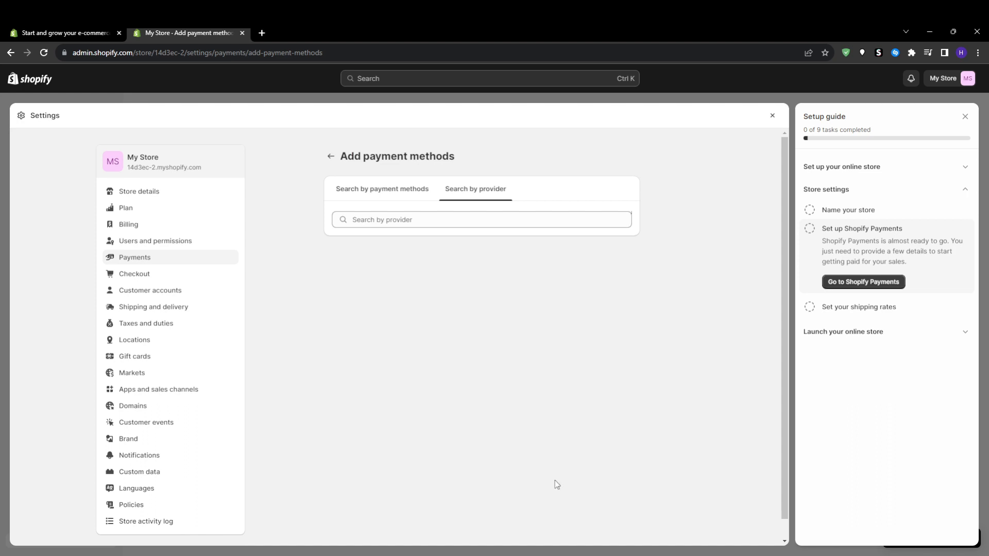
left_click(332, 161)
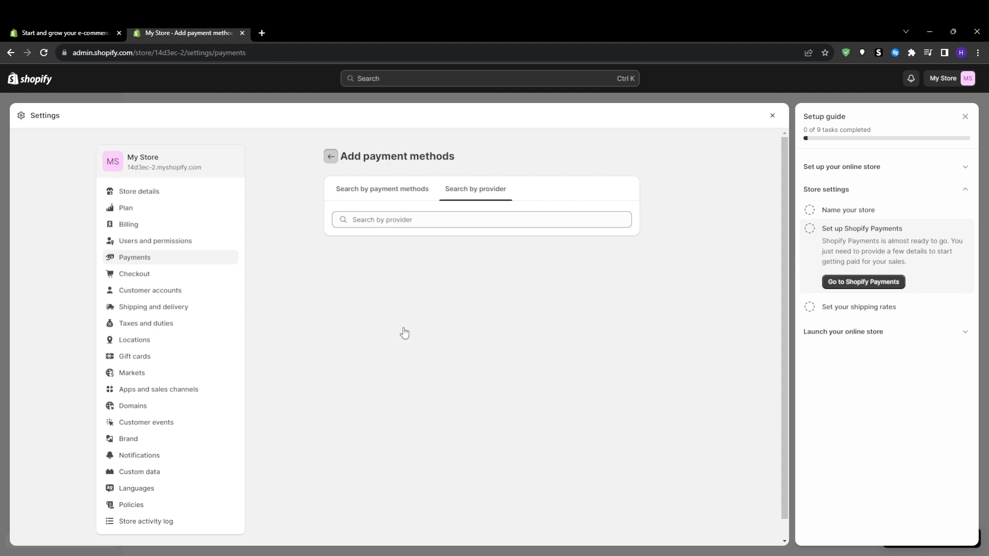
View the manual payment method options available for the store, without choosing one, and look back over the payments page.
scroll(371, 337, "down", 4)
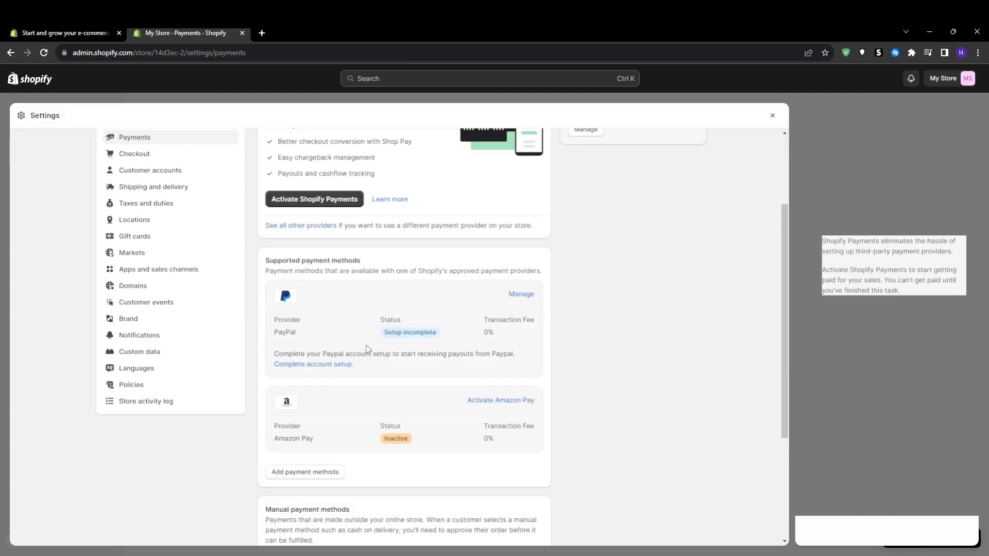
left_click(338, 418)
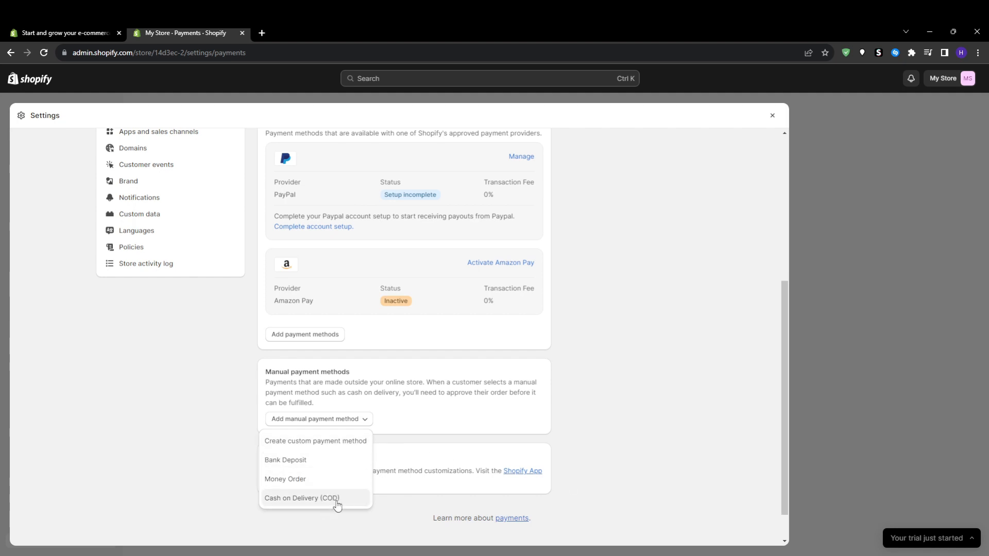
left_click(642, 403)
scroll(561, 341, "up", 5)
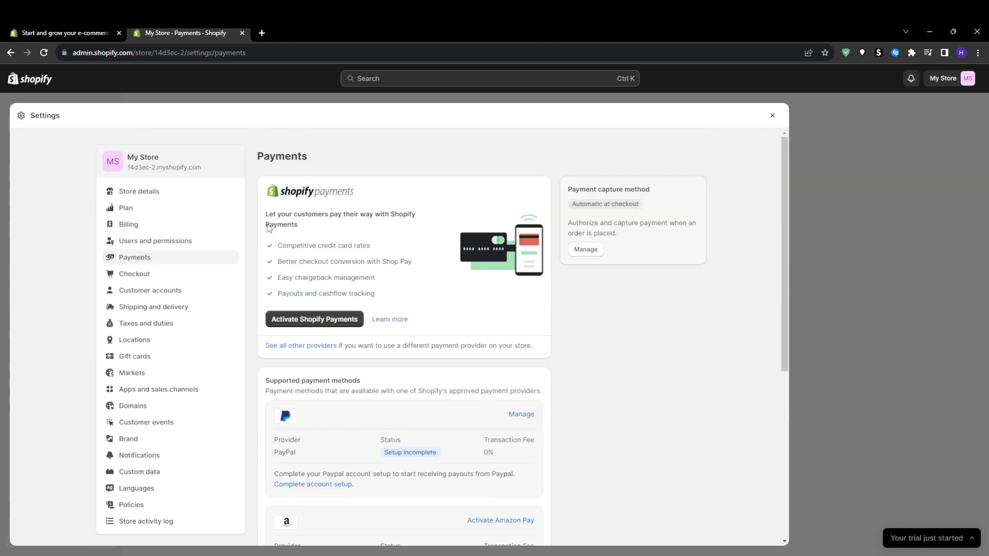
Read the setup guide's details on accepting payments, and close the store settings to return to the admin home page.
scroll(386, 314, "down", 3)
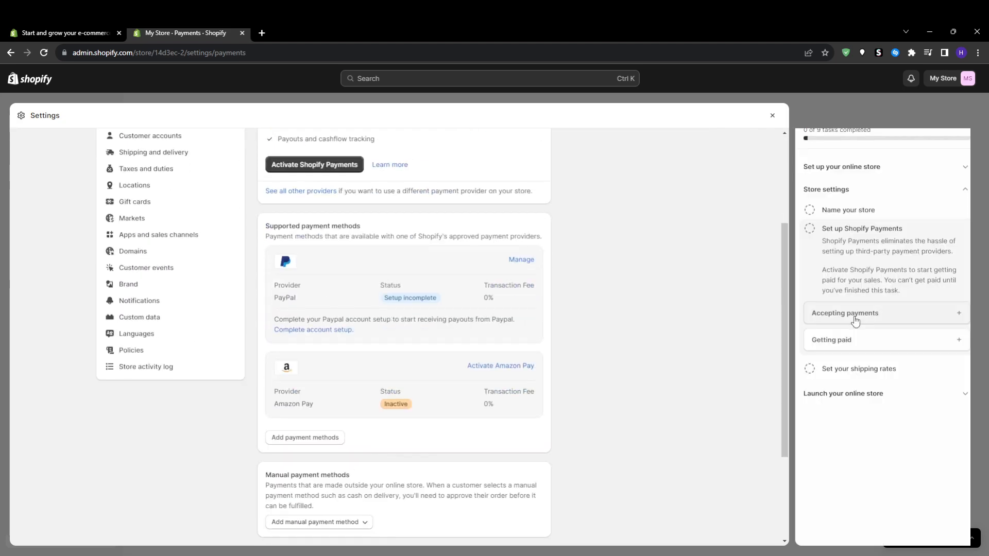
left_click(855, 315)
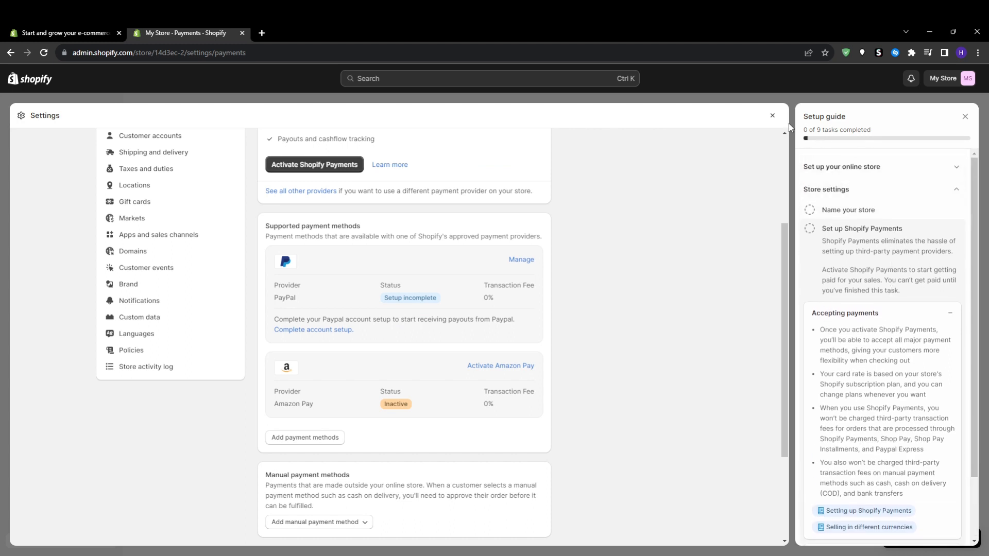
left_click(772, 115)
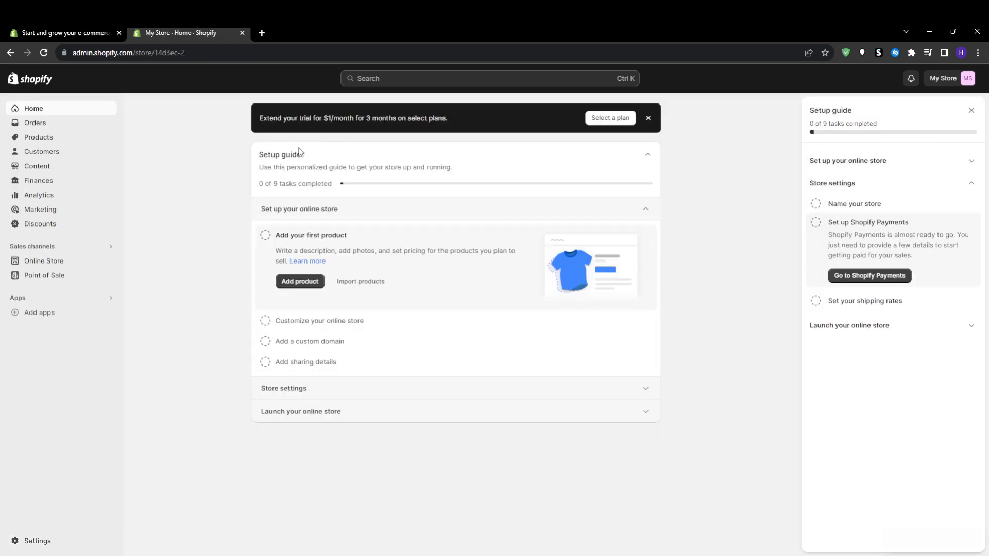